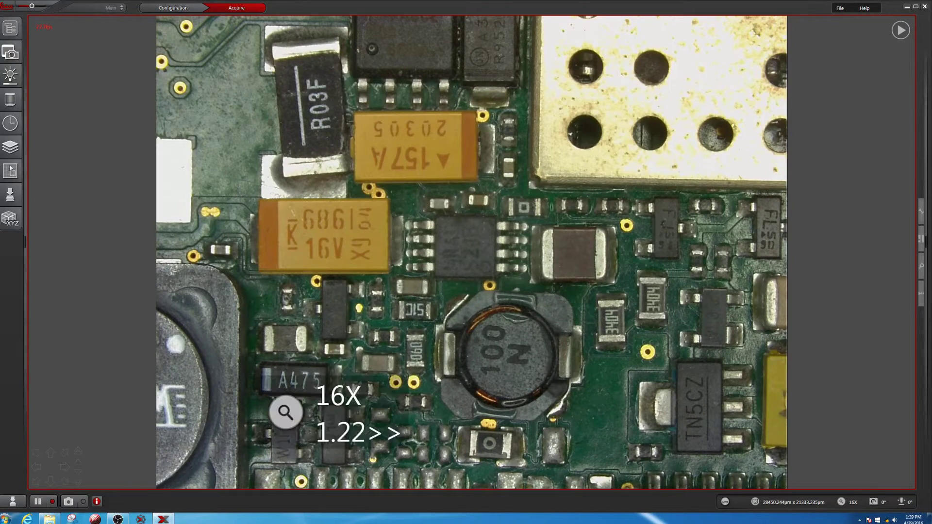
- Switch the stage to Tilescan mode and store Position1 and Position2 on the circuit board
left_click(9, 168)
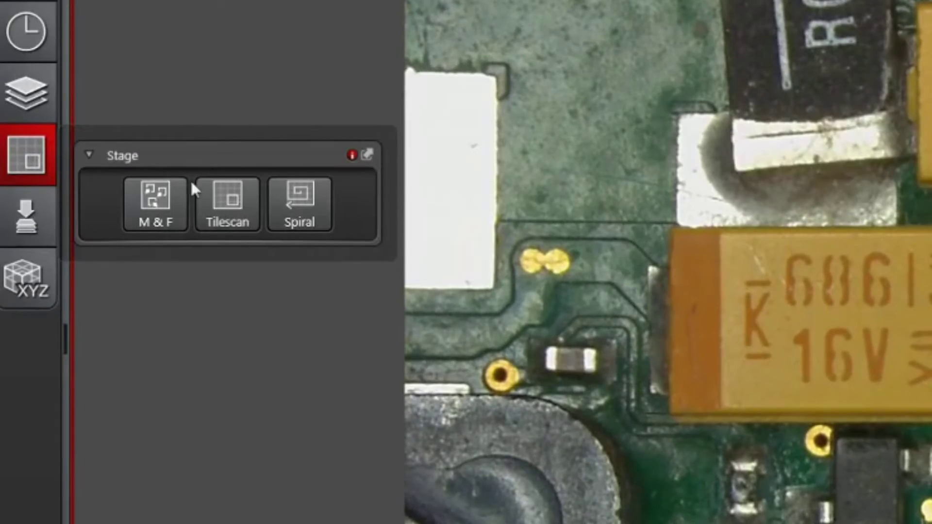
left_click(228, 192)
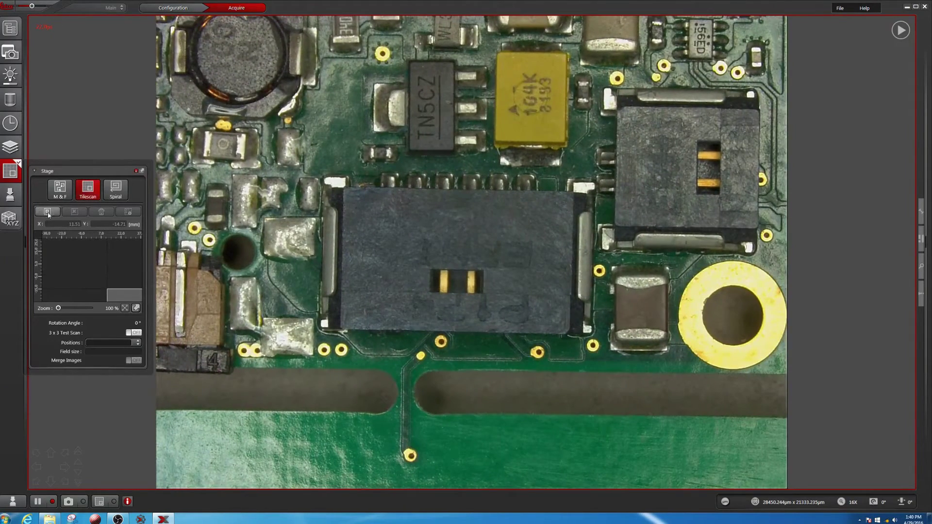
left_click(47, 213)
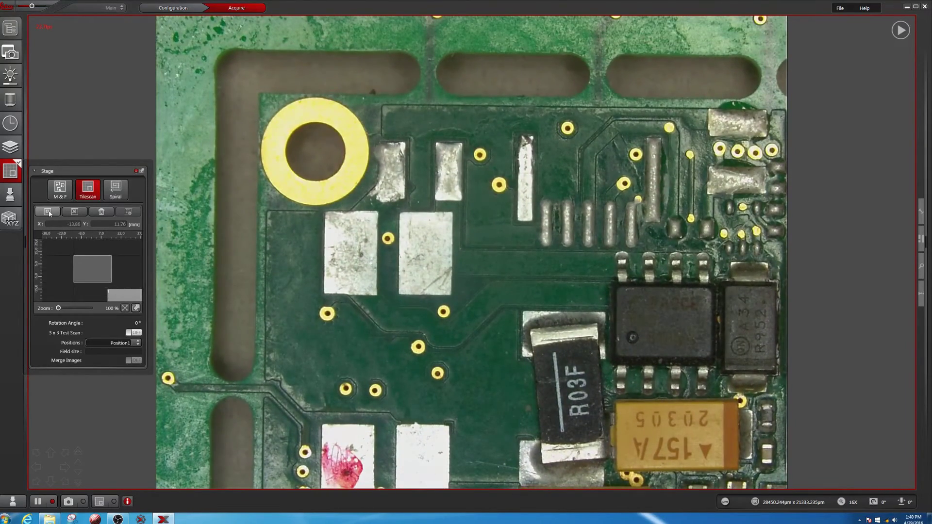
left_click(47, 213)
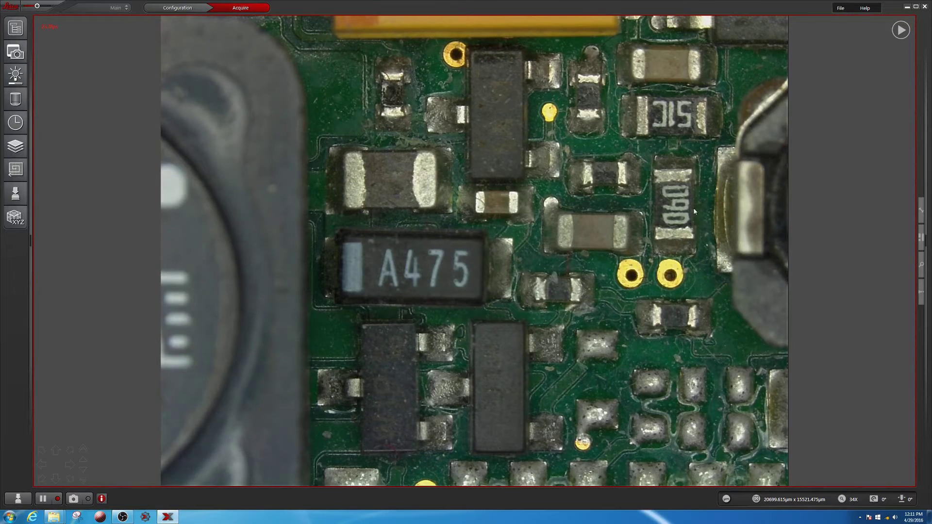
- Centre the live view on the chosen board spot and switch the stage to Spiral scan mode
double_click(676, 204)
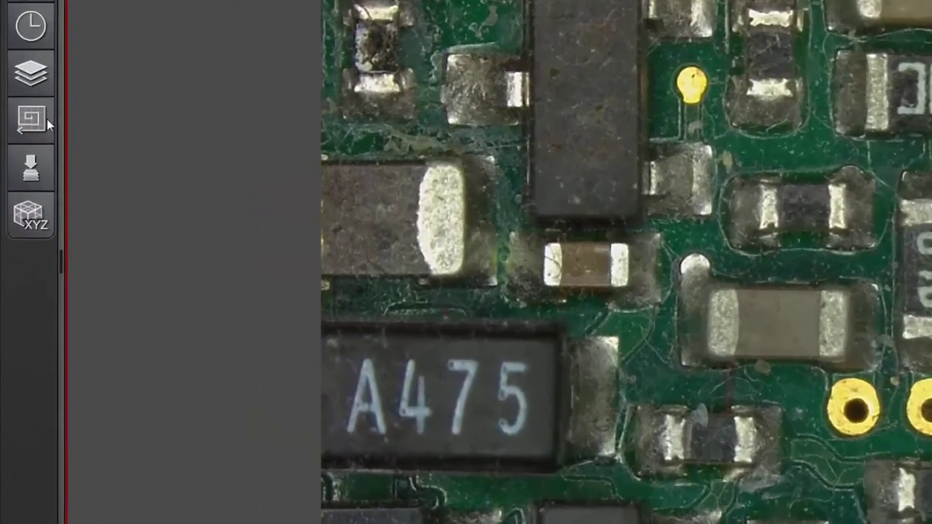
left_click(23, 168)
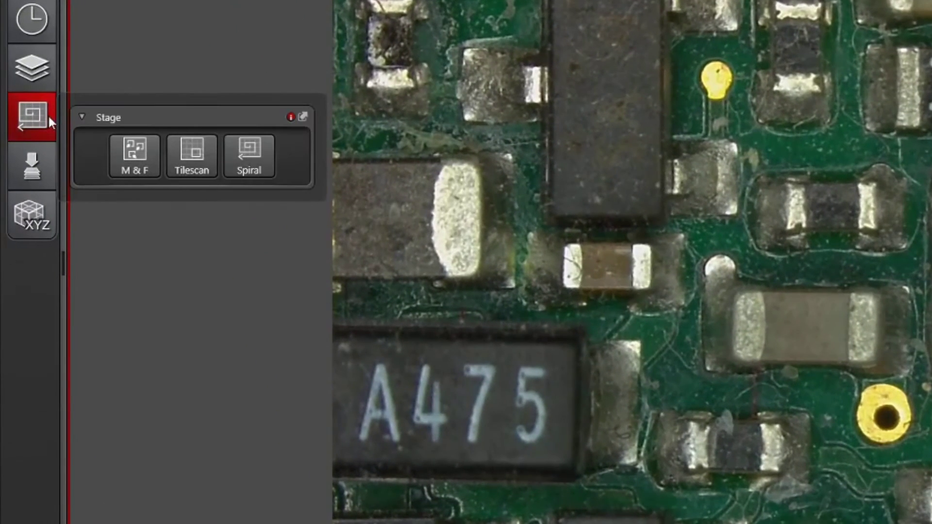
left_click(250, 150)
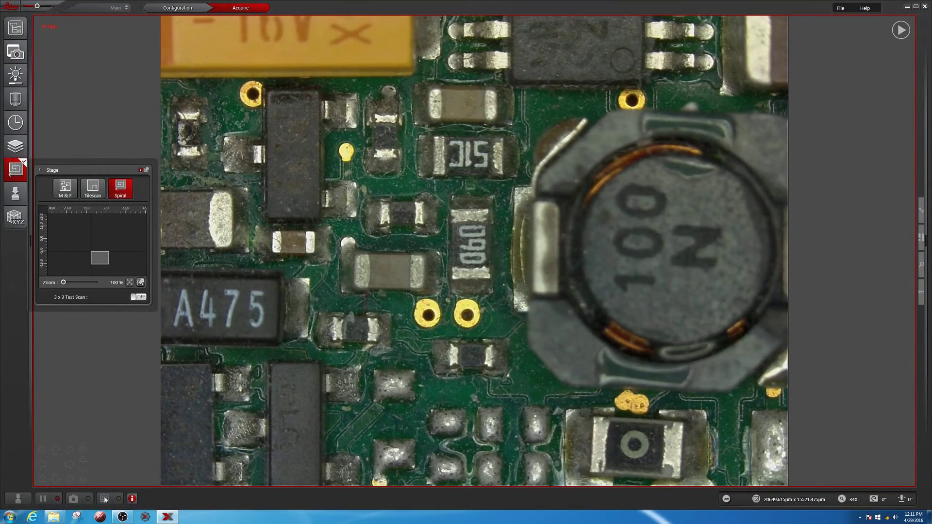
- Start the spiral scan around the centred board area
left_click(105, 498)
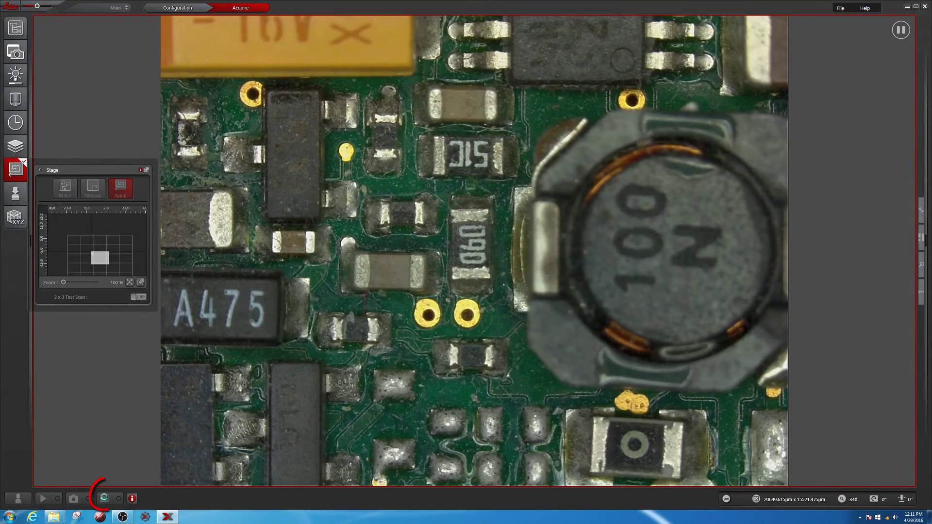